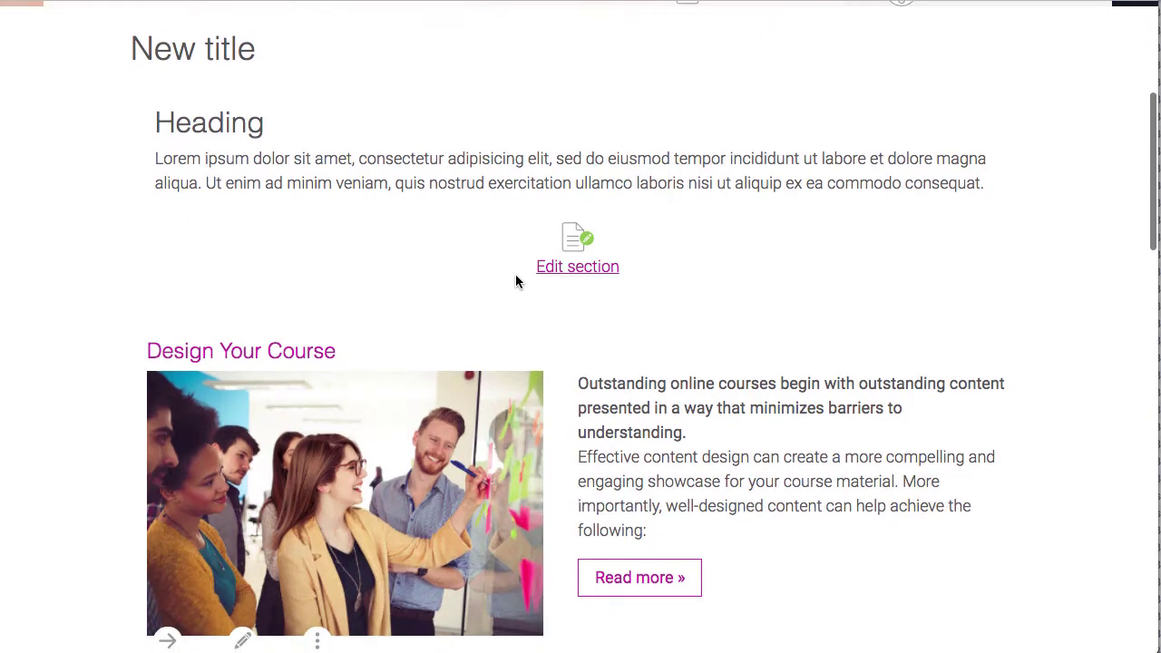
Review the Moodlerooms sandpit course page, from its contents list to the resource and activity cards and the edit control for "Strive for Clean and Simple"
scroll(515, 281, "up", 3)
scroll(515, 281, "up", 3)
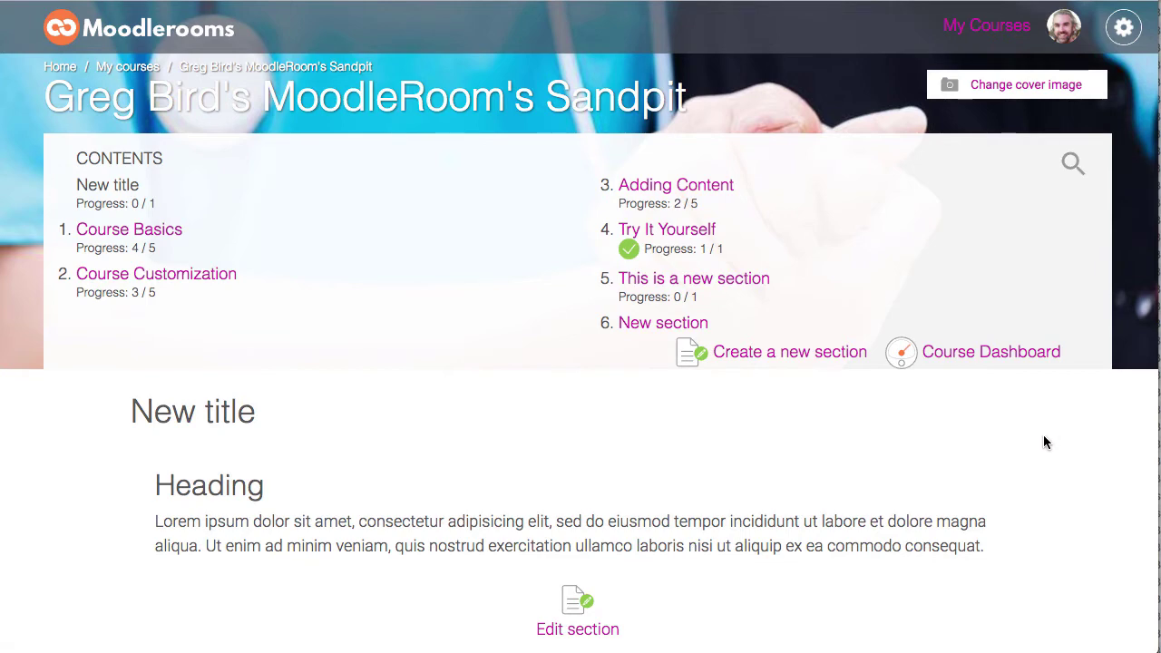
scroll(1043, 442, "down", 10)
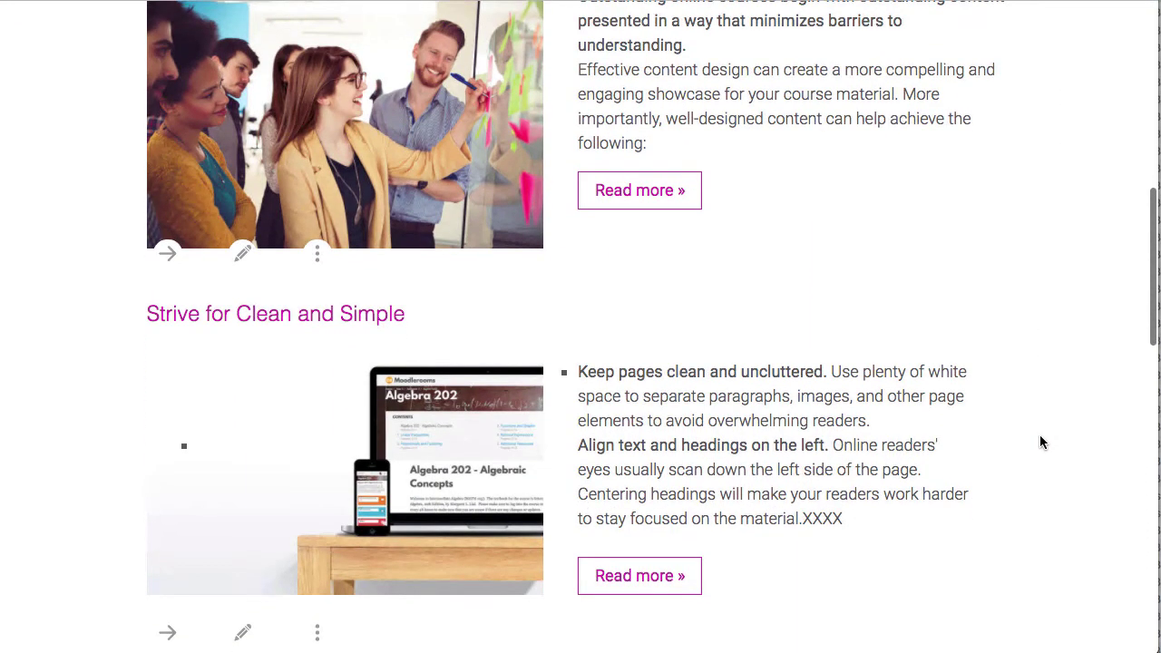
scroll(1039, 441, "down", 5)
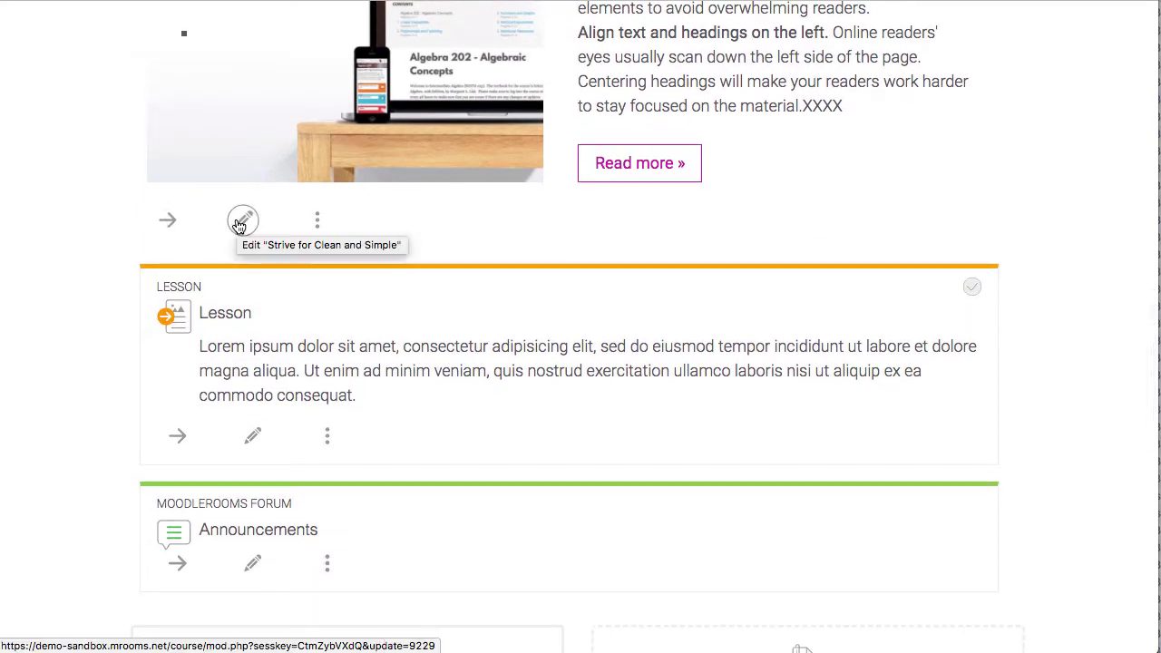
left_click(239, 225)
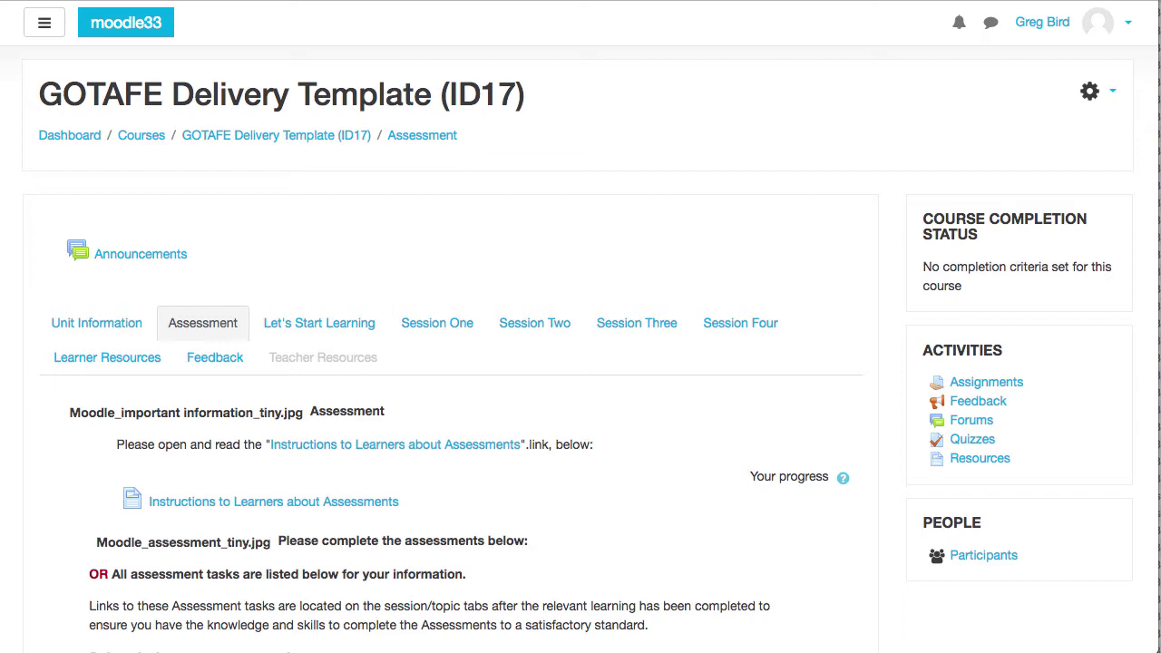
Review the Assessment section of the GOTAFE Delivery Template (ID17) course, and briefly show and hide the course navigation
scroll(686, 179, "down", 3)
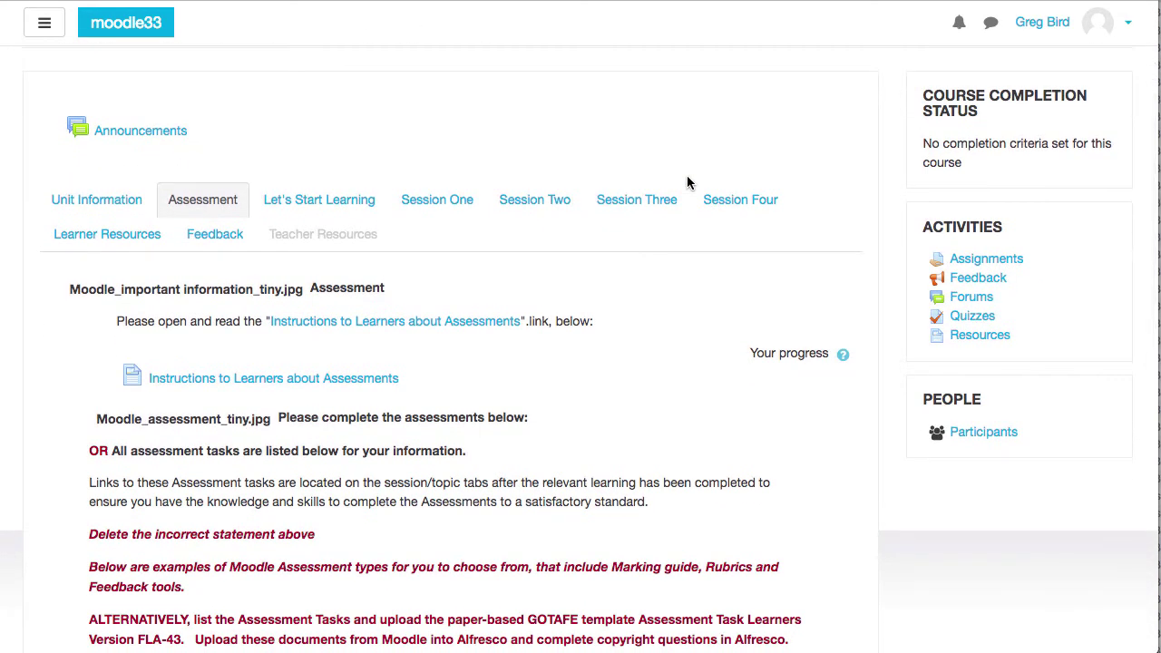
scroll(687, 179, "up", 3)
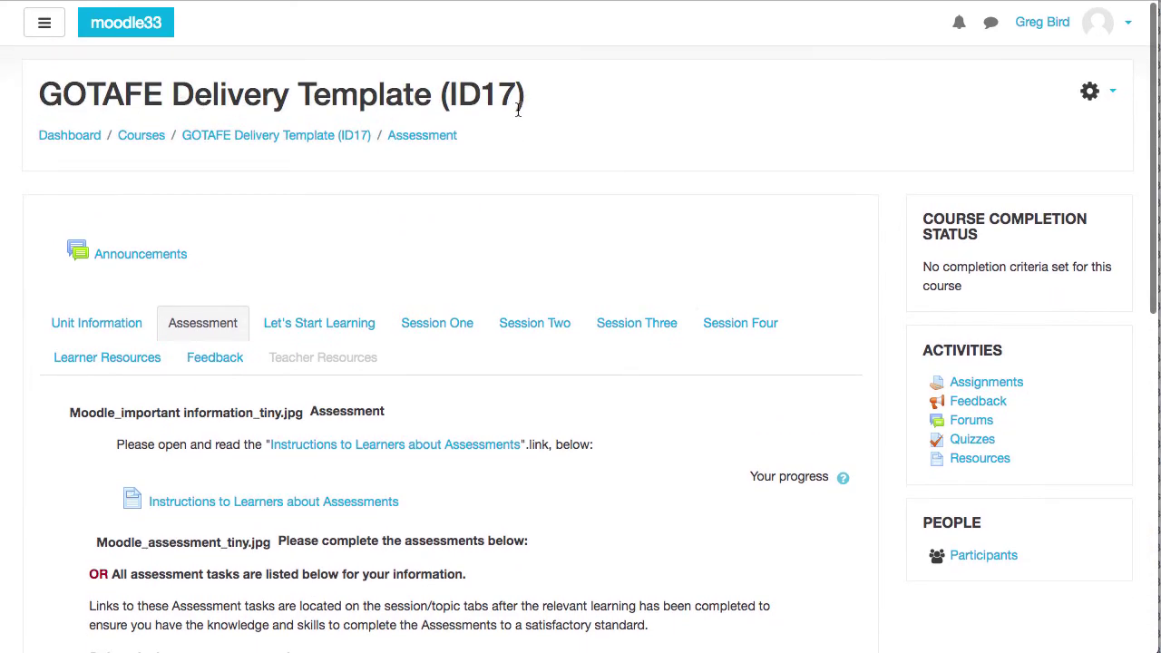
scroll(622, 292, "down", 8)
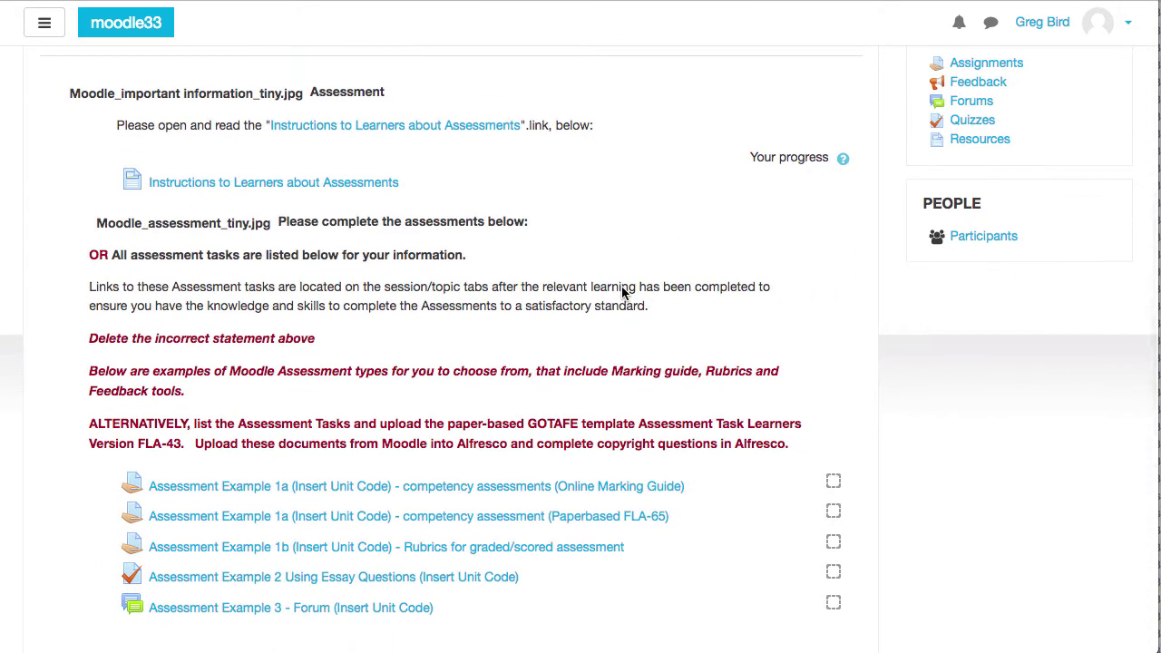
scroll(622, 292, "up", 8)
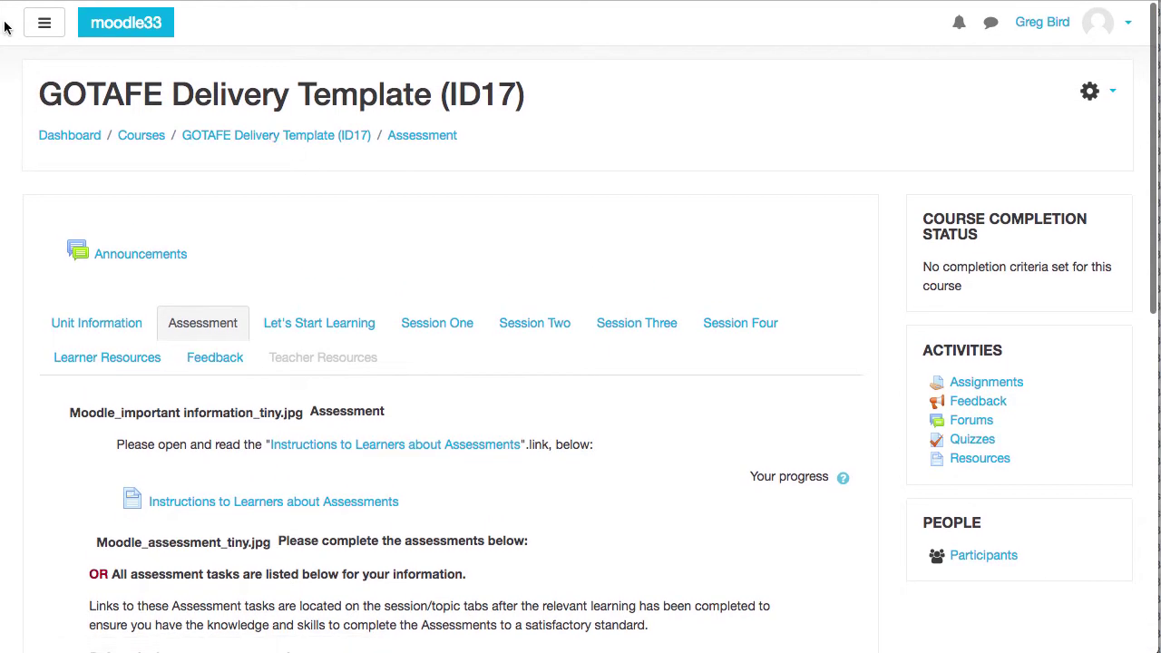
left_click(51, 30)
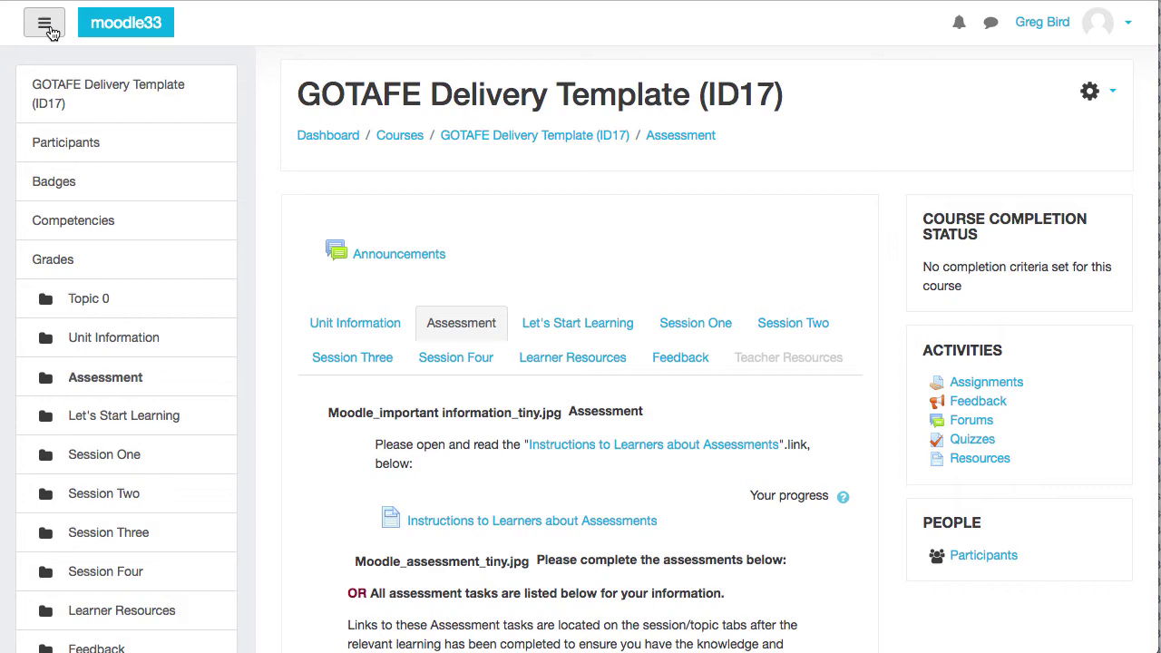
left_click(44, 24)
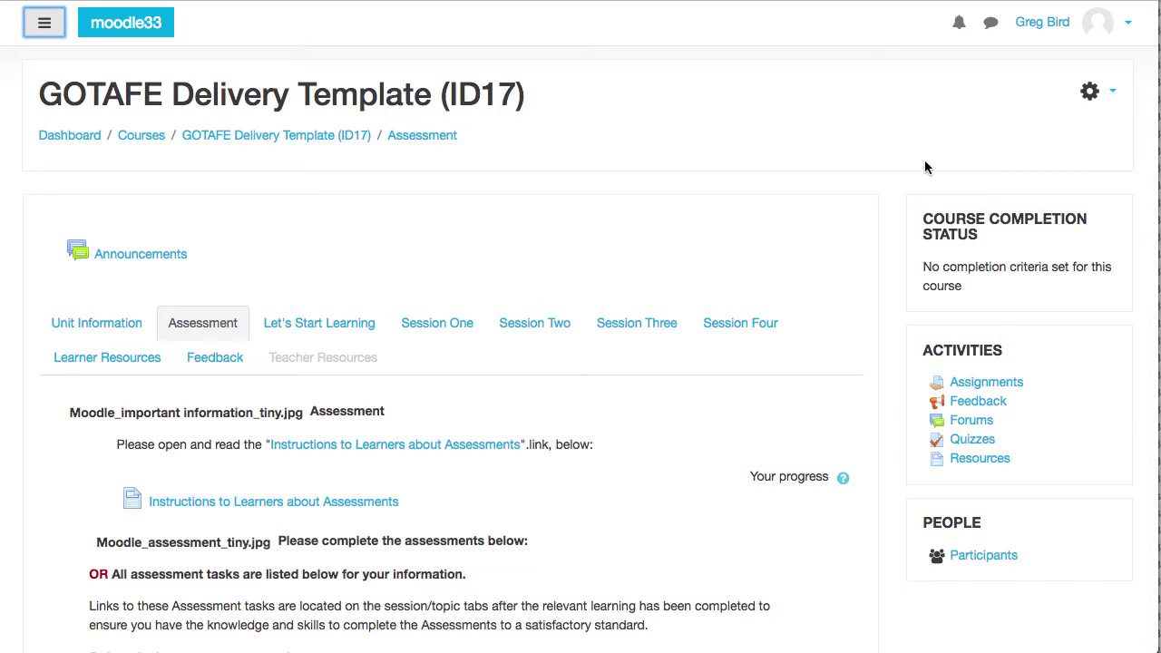
Turn editing on for the GOTAFE Delivery Template (ID17) course and look over the Assessment section's editing controls
left_click(1093, 92)
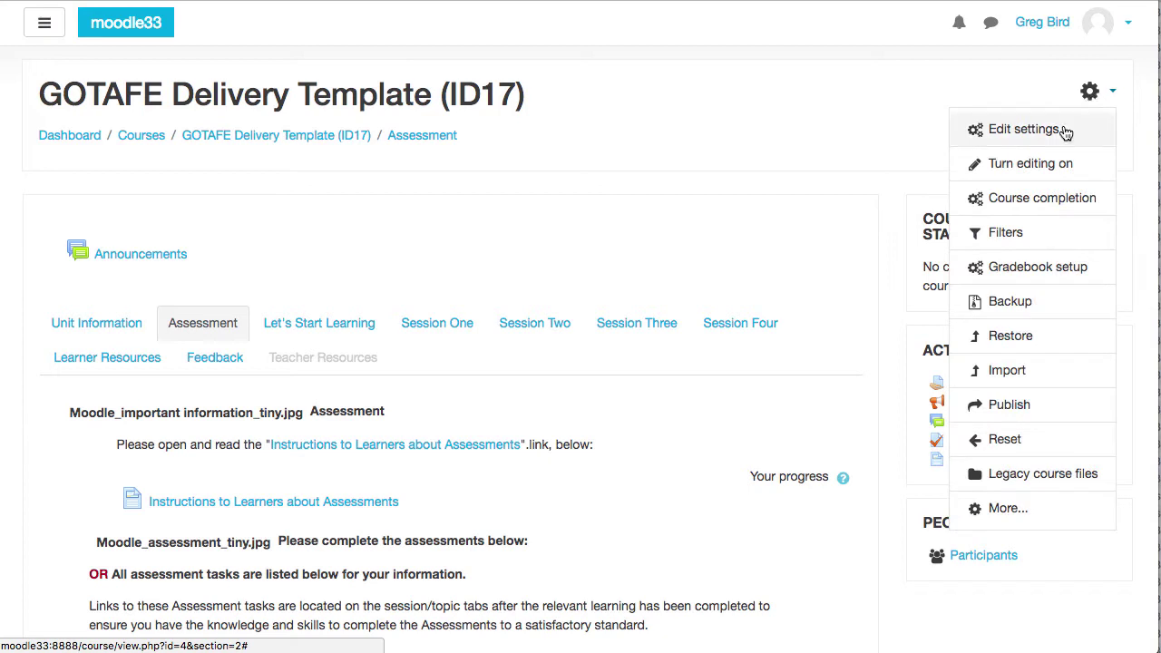
left_click(1030, 164)
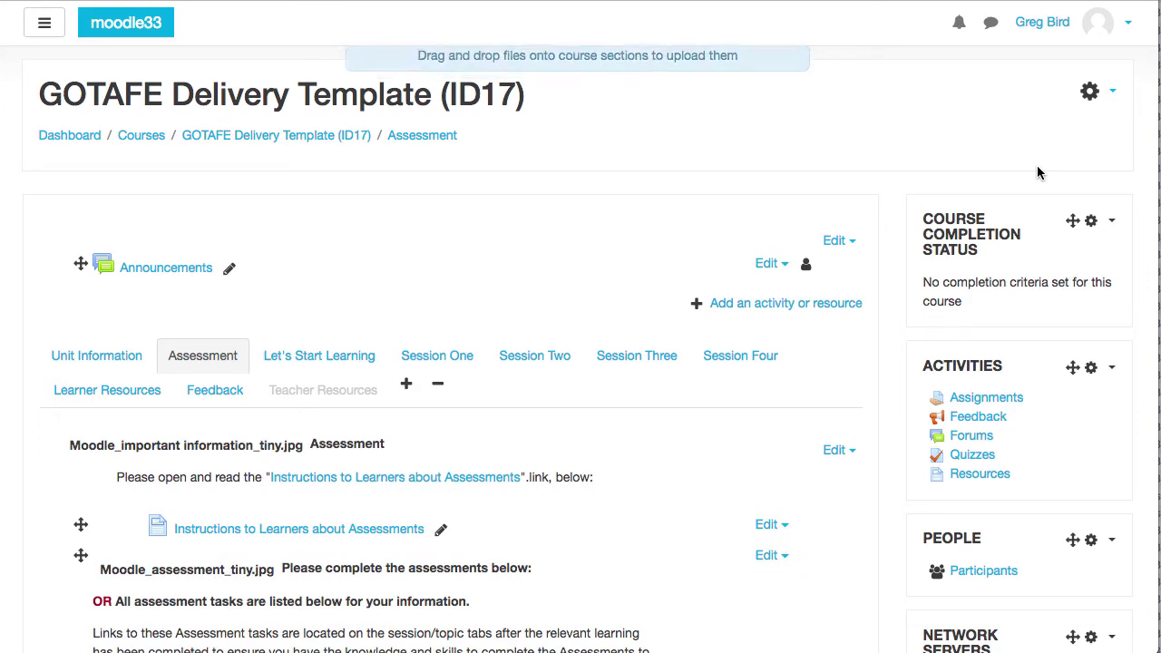
scroll(850, 274, "down", 5)
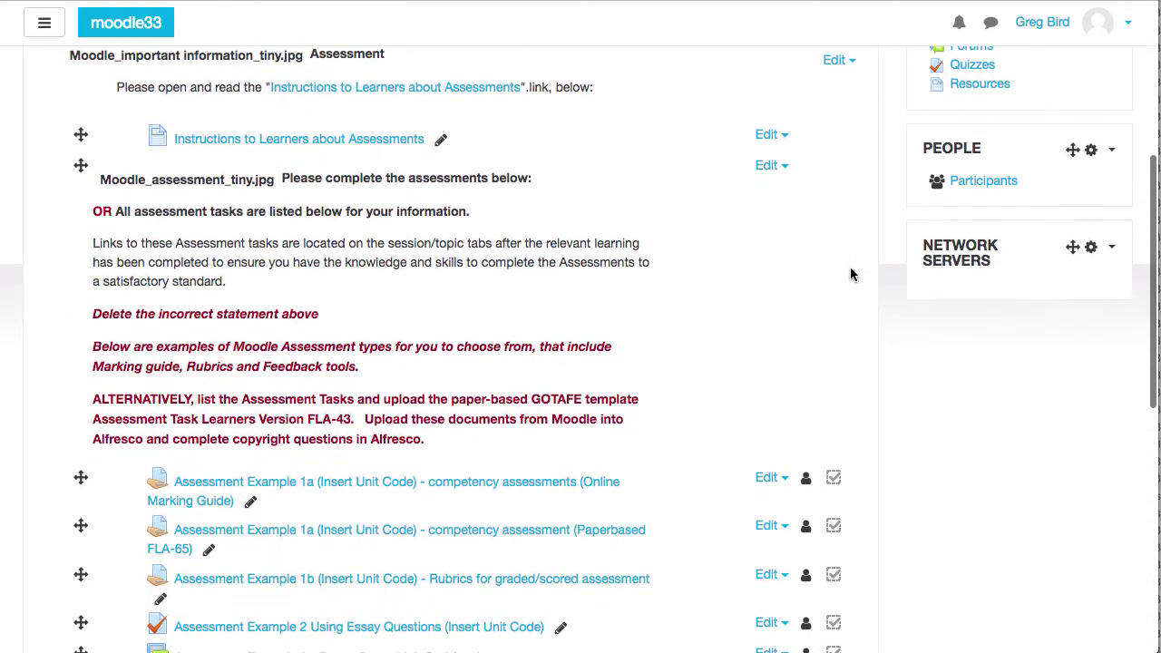
scroll(850, 274, "down", 1)
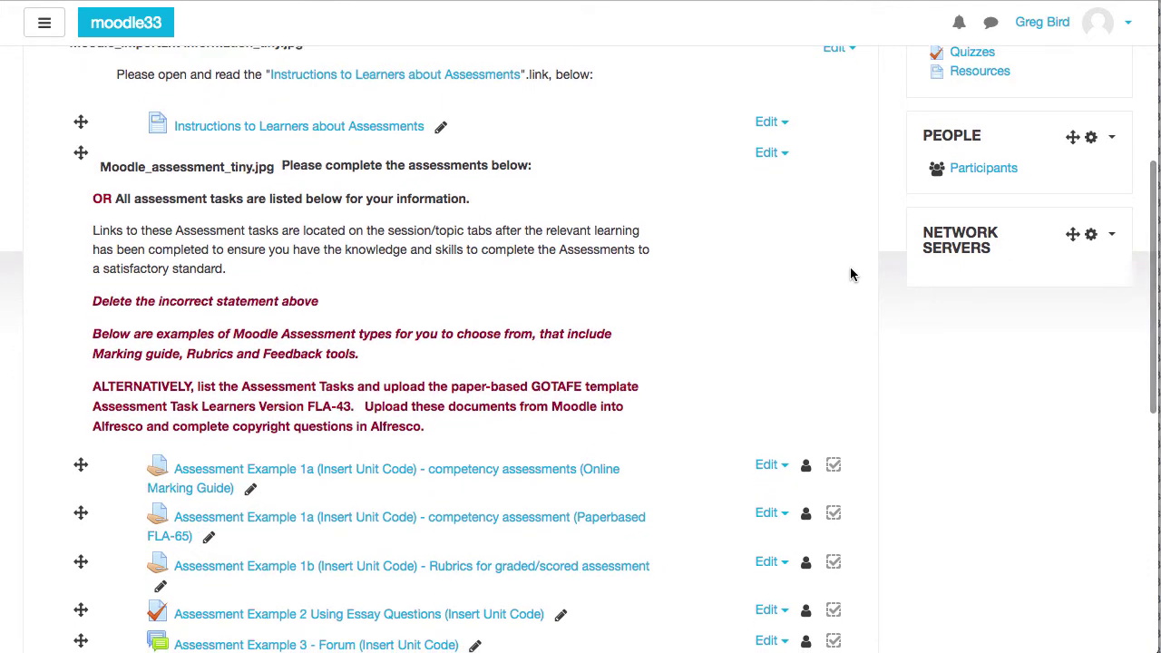
scroll(850, 274, "down", 3)
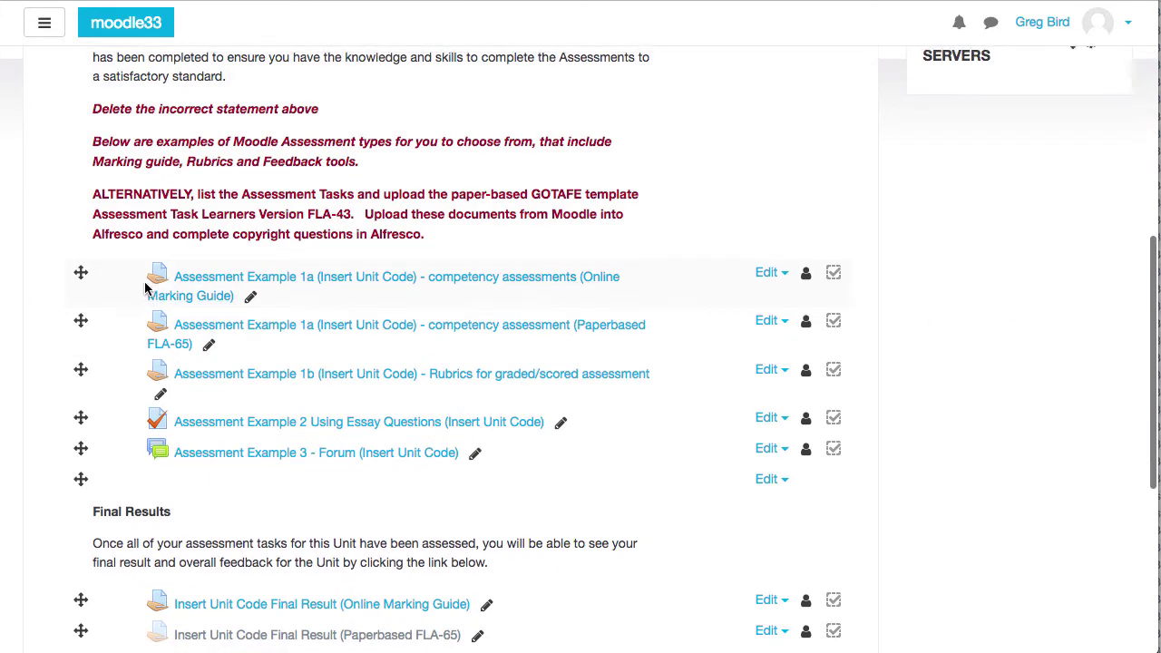
scroll(137, 290, "up", 5)
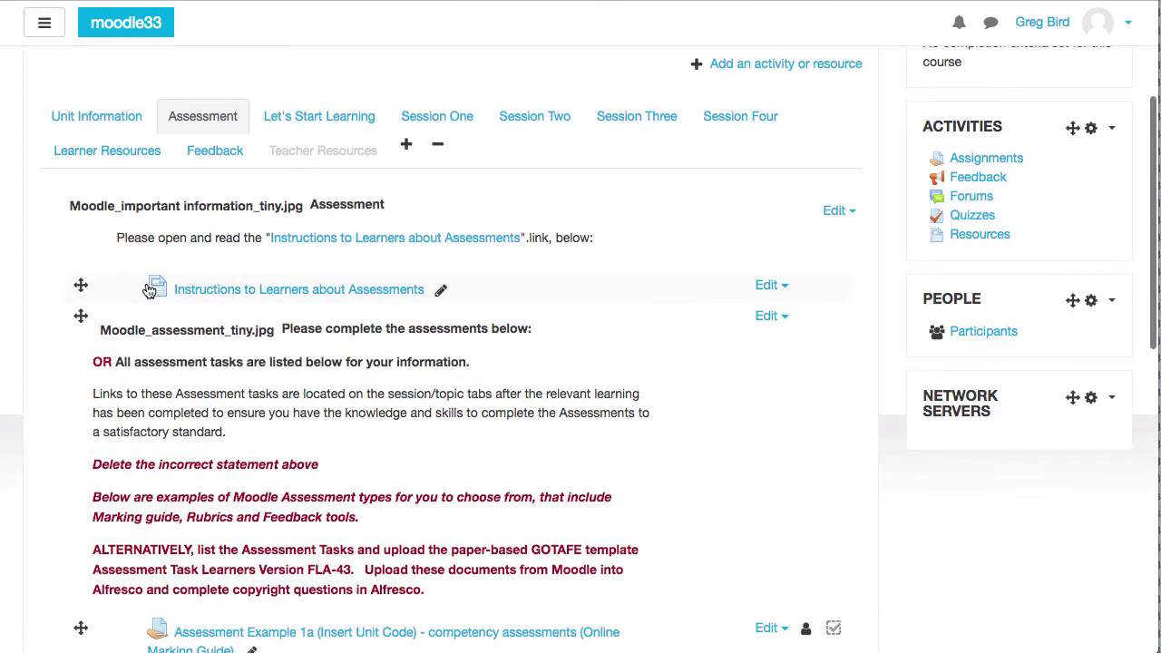
scroll(155, 287, "up", 3)
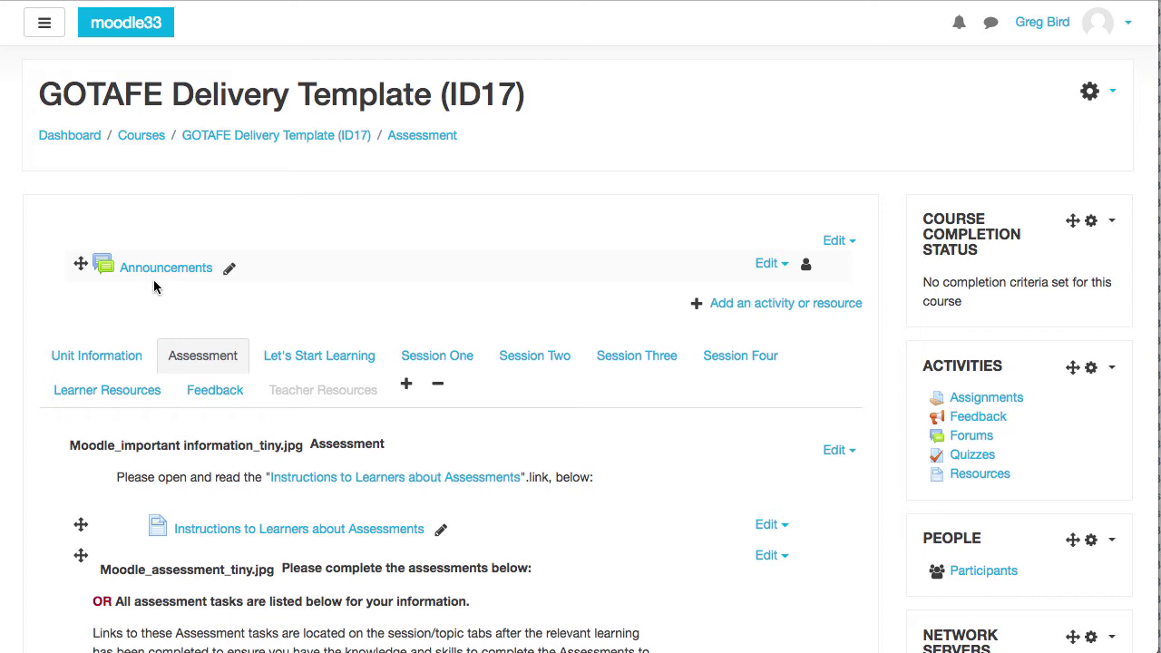
Open the Boost theme's settings page from the appearance section of the site administration
left_click(44, 23)
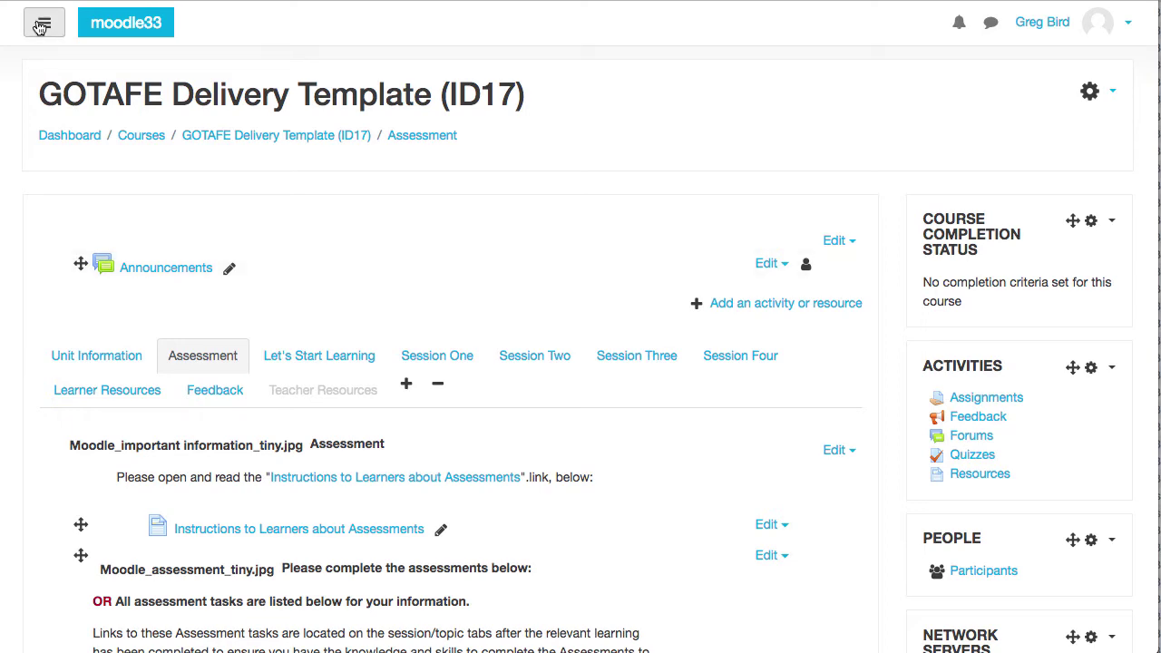
scroll(73, 207, "down", 5)
scroll(72, 207, "down", 1)
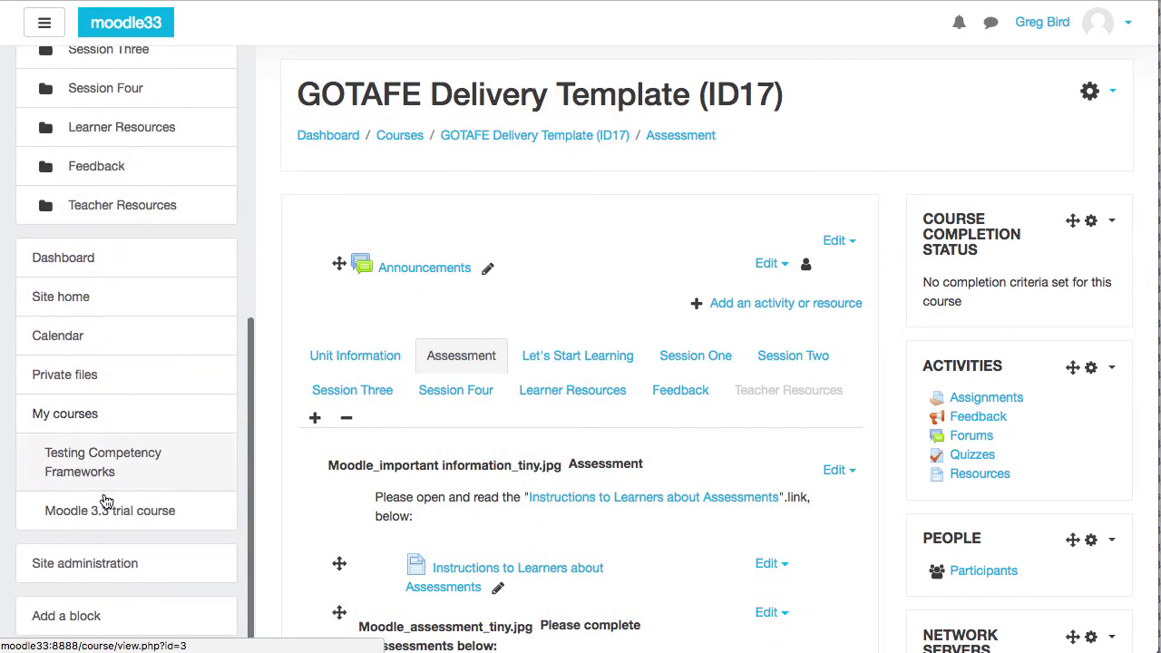
left_click(91, 565)
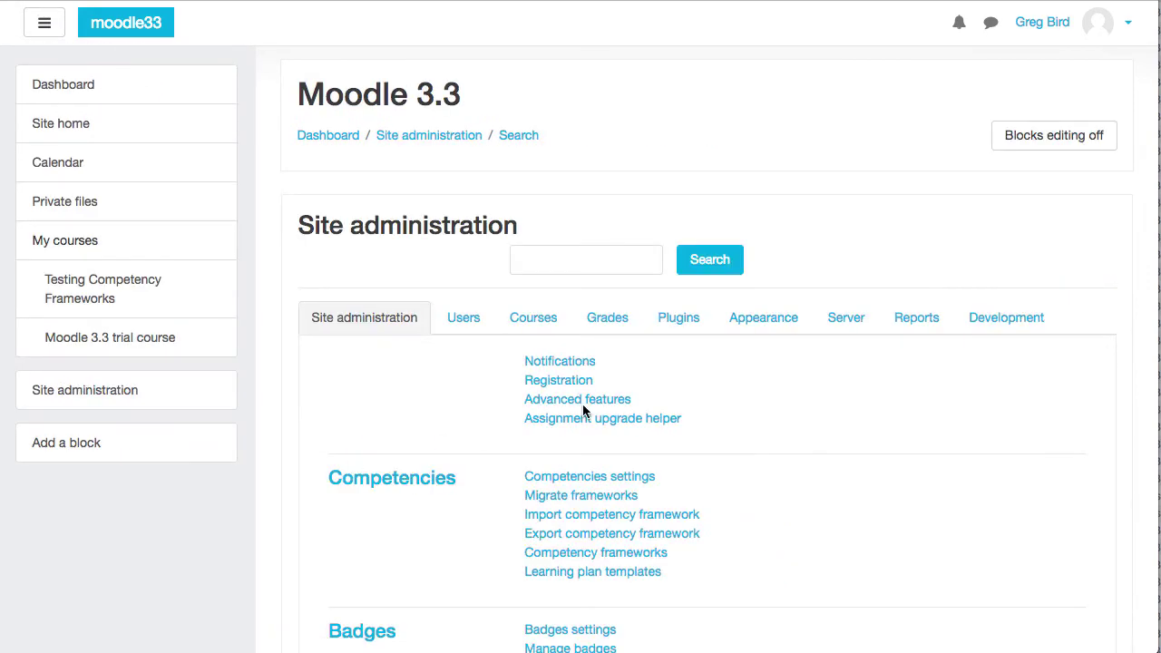
left_click(772, 323)
scroll(812, 427, "down", 5)
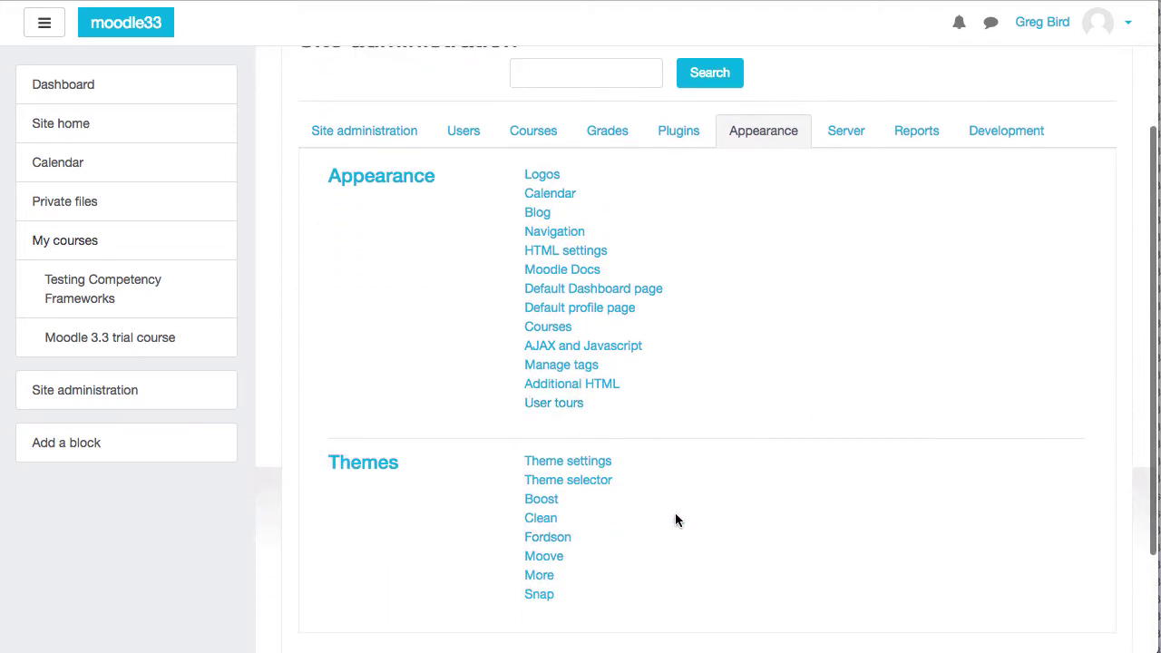
left_click(542, 500)
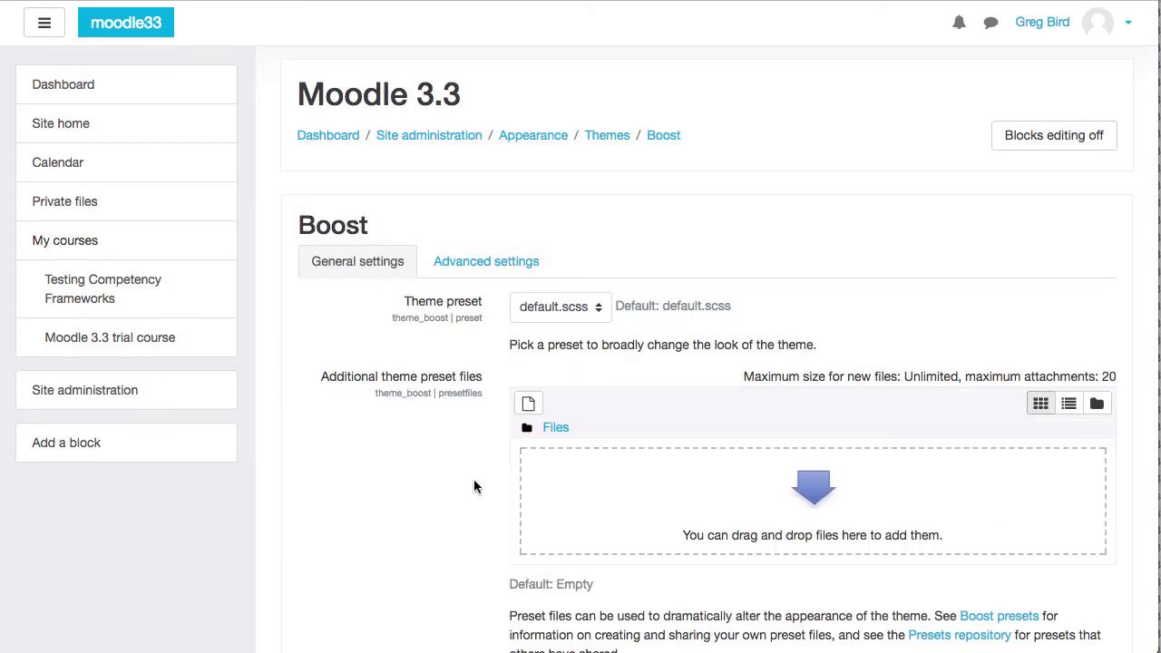
Examine Boost's general settings, including the preset files area, the brand colour and the theme preset choices
scroll(473, 486, "down", 2)
scroll(473, 485, "down", 2)
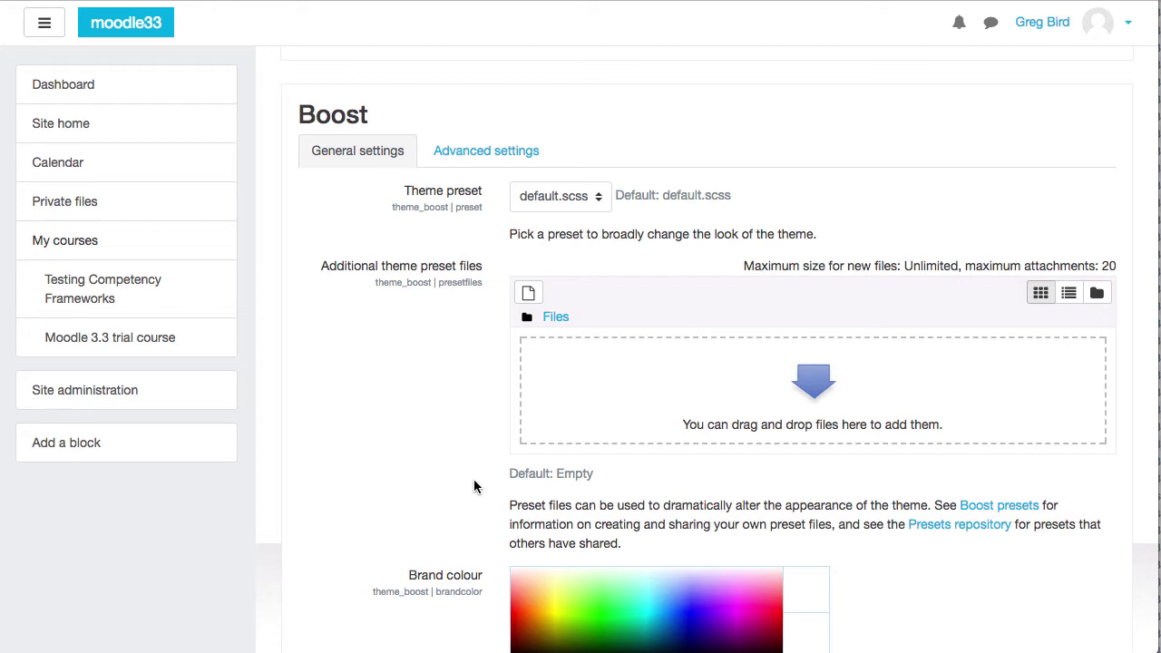
scroll(473, 483, "down", 3)
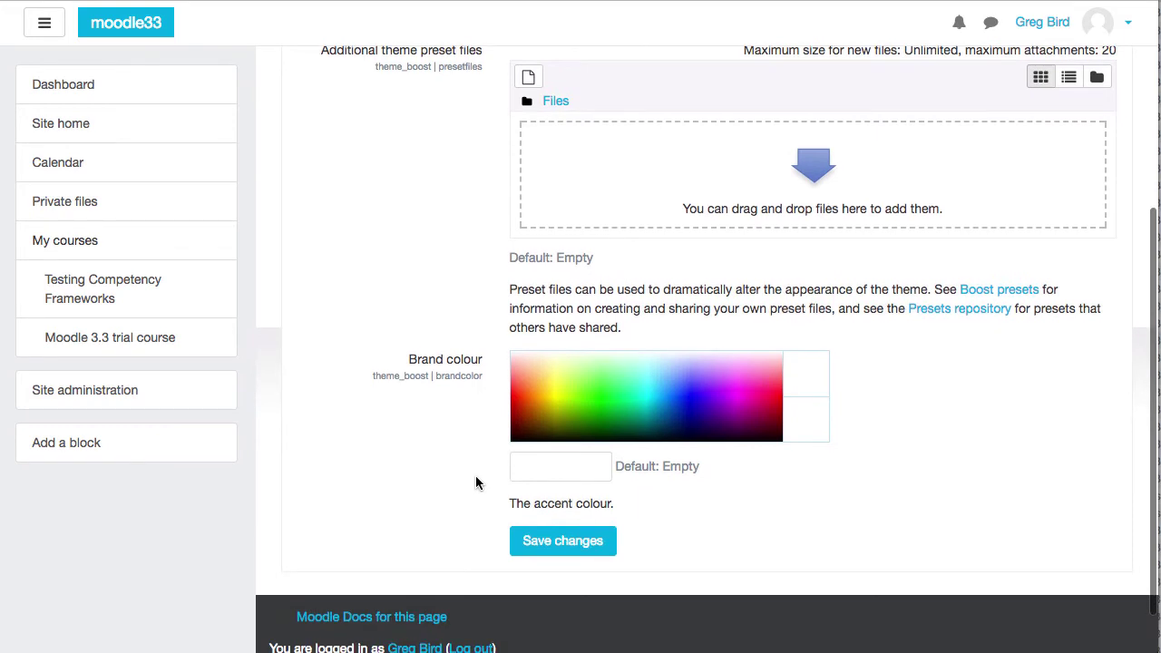
scroll(475, 482, "up", 4)
scroll(475, 482, "up", 1)
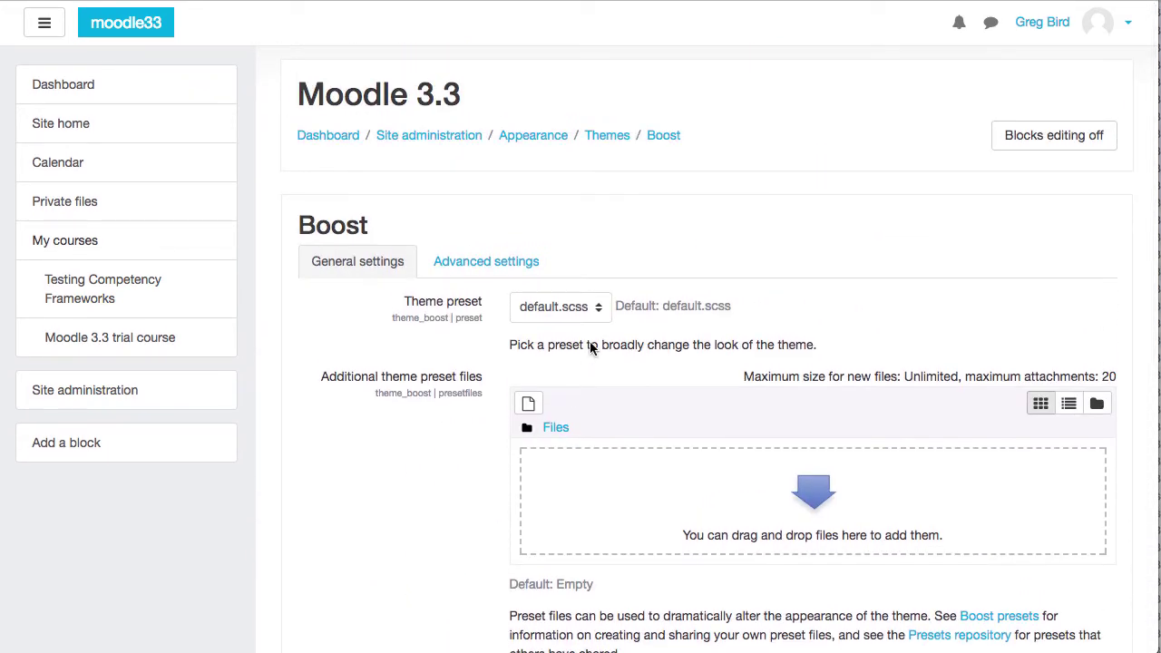
left_click(552, 313)
left_click(695, 300)
Switch to the code editor and examine the theme preset's SCSS variables for tables, dropdowns, navbar, cards and breadcrumbs
key("super+Tab")
key("super+Tab")
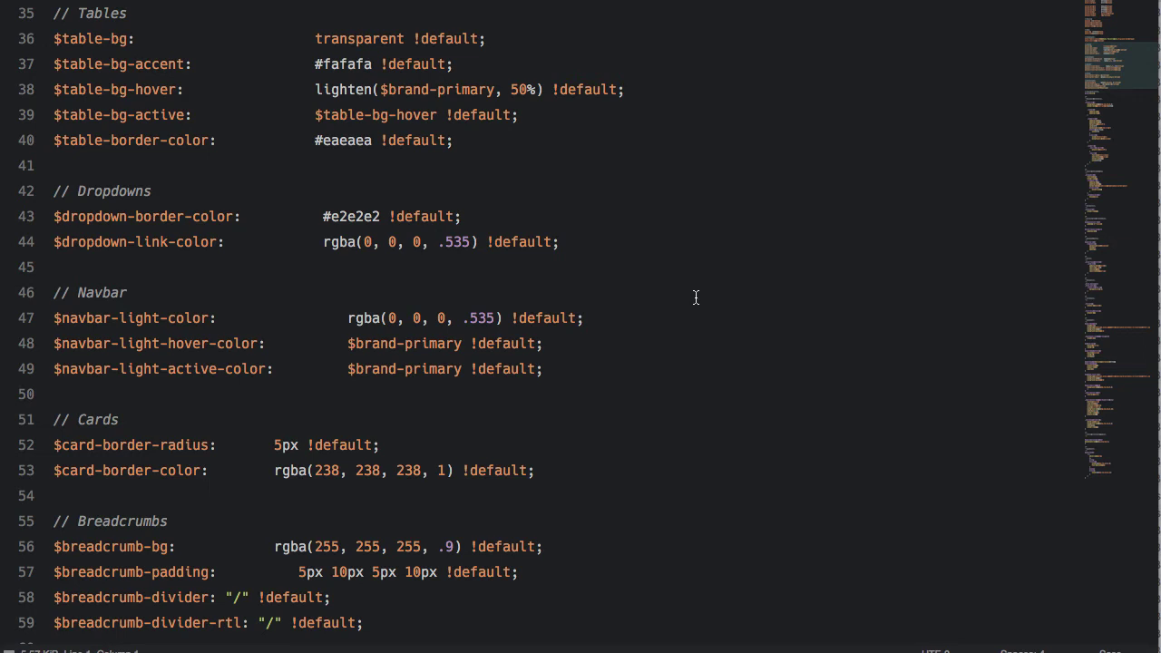
scroll(696, 297, "down", 5)
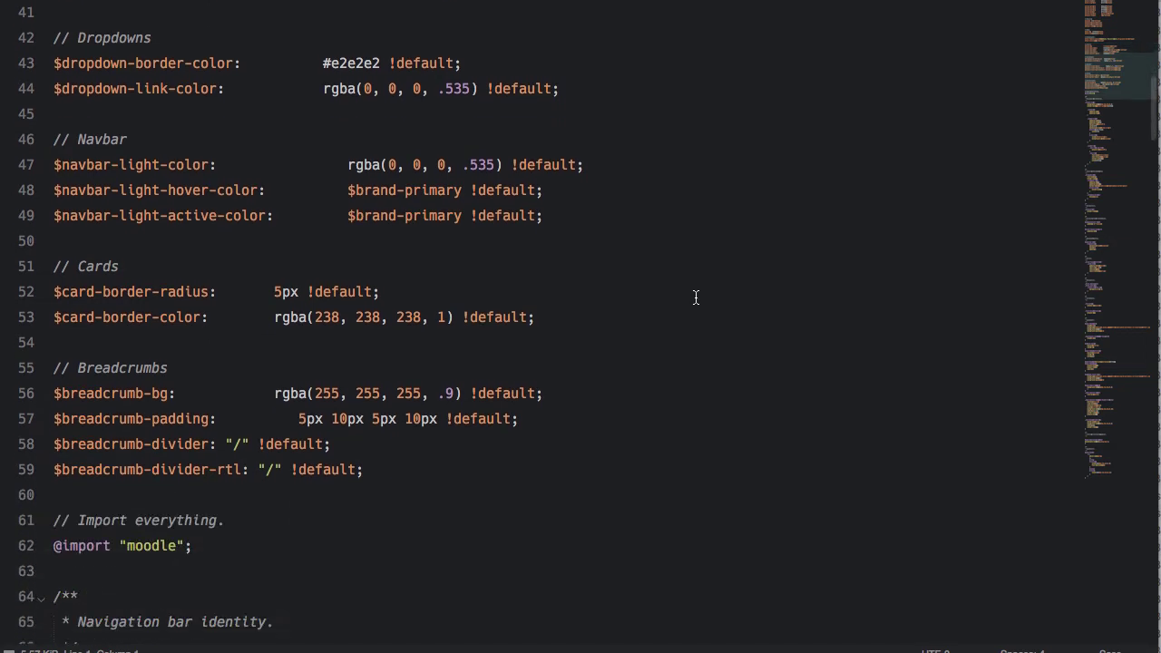
scroll(695, 297, "up", 7)
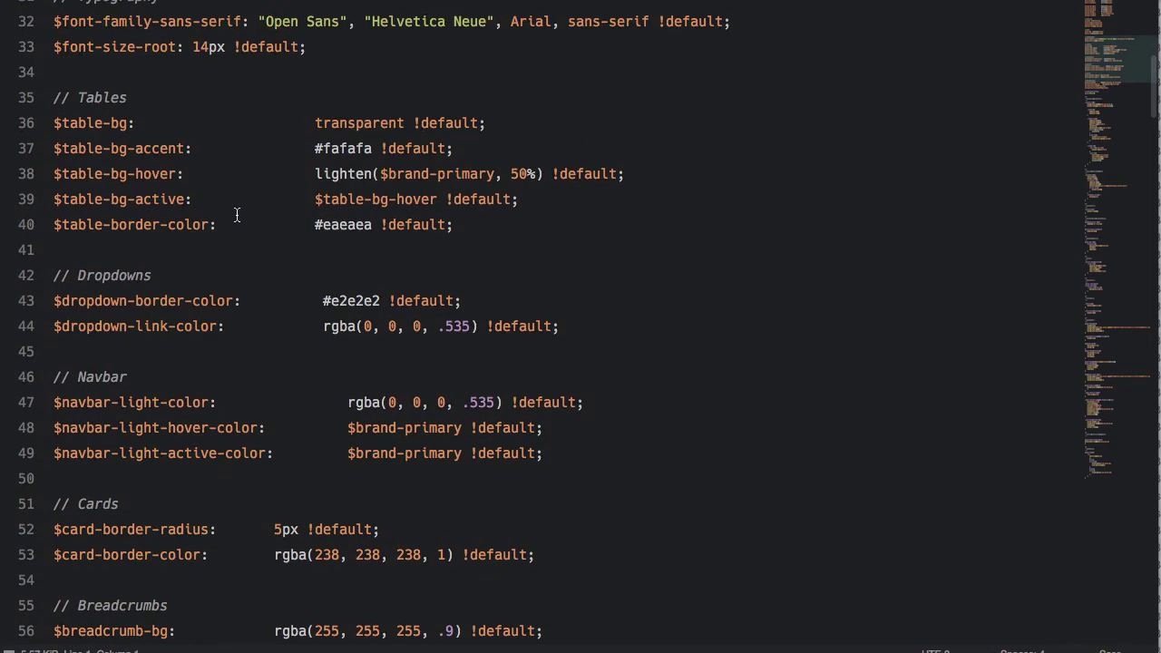
scroll(731, 379, "down", 5)
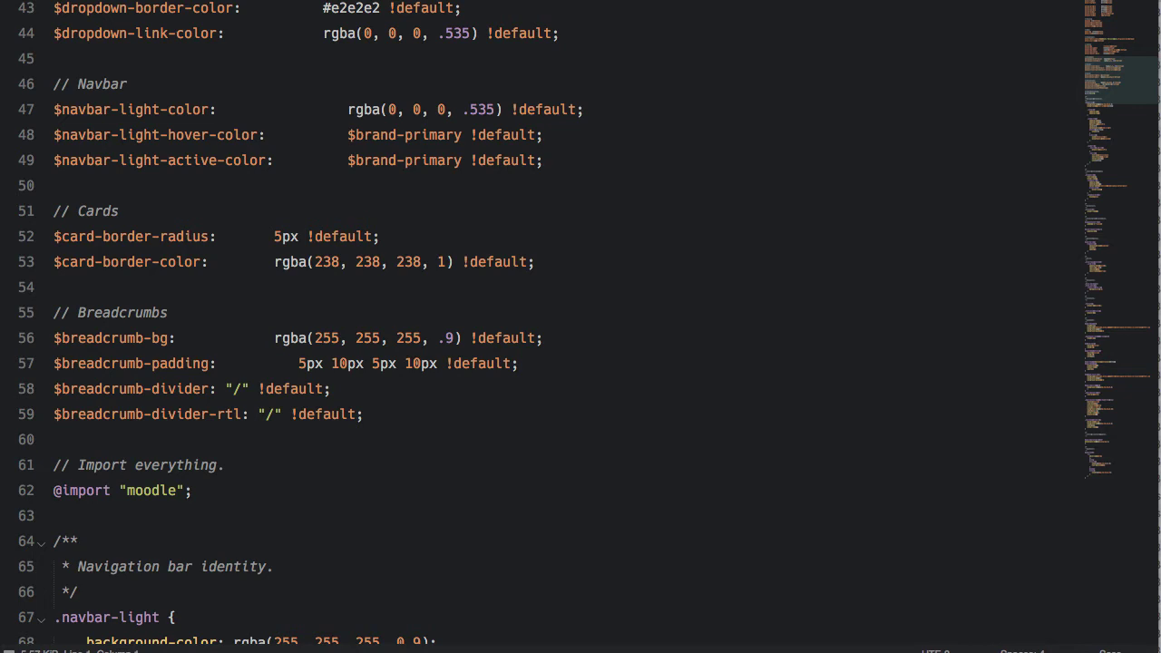
Switch back to the browser and open the Fordson theme's settings page from the list of themes
key("super+Tab")
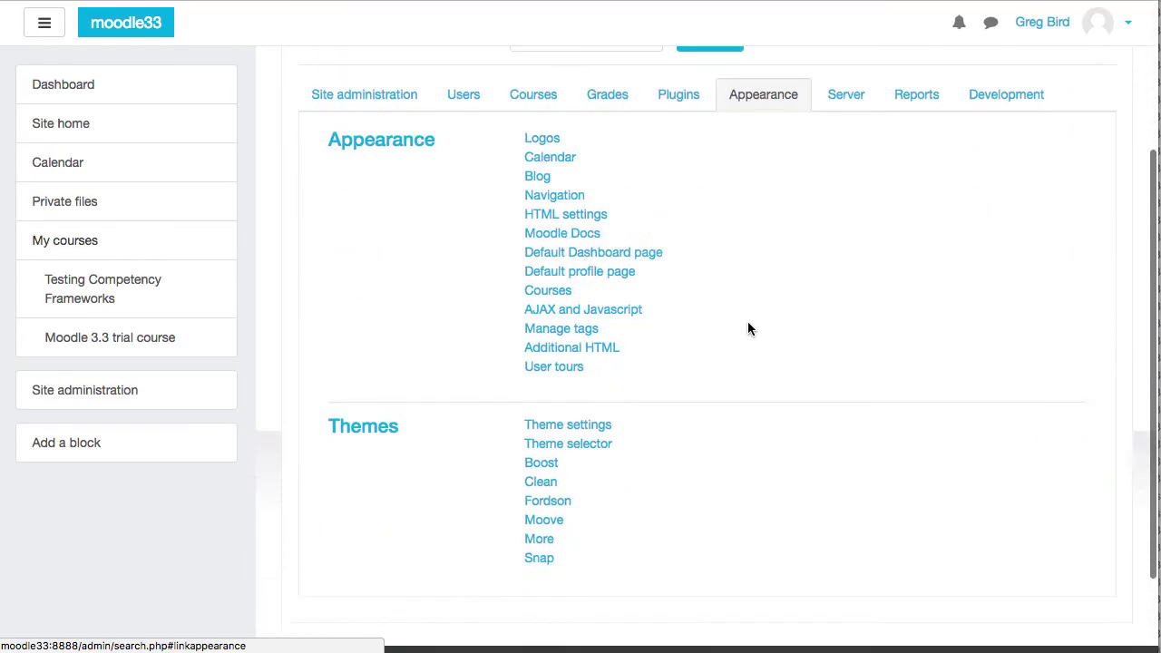
scroll(747, 321, "down", 2)
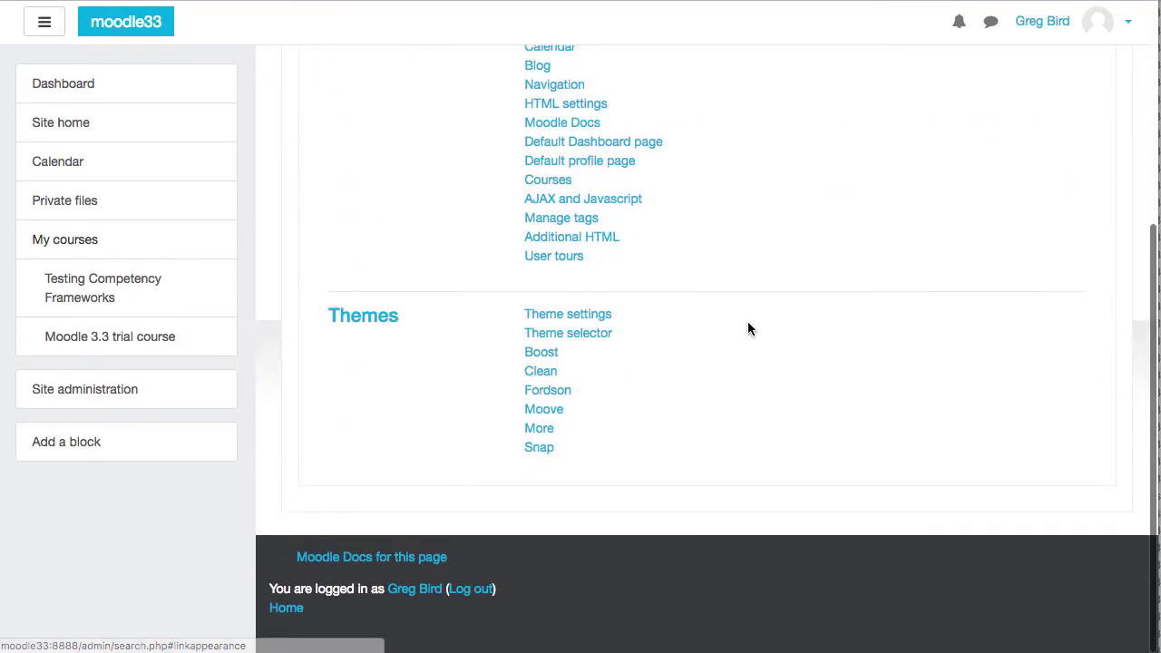
left_click(548, 399)
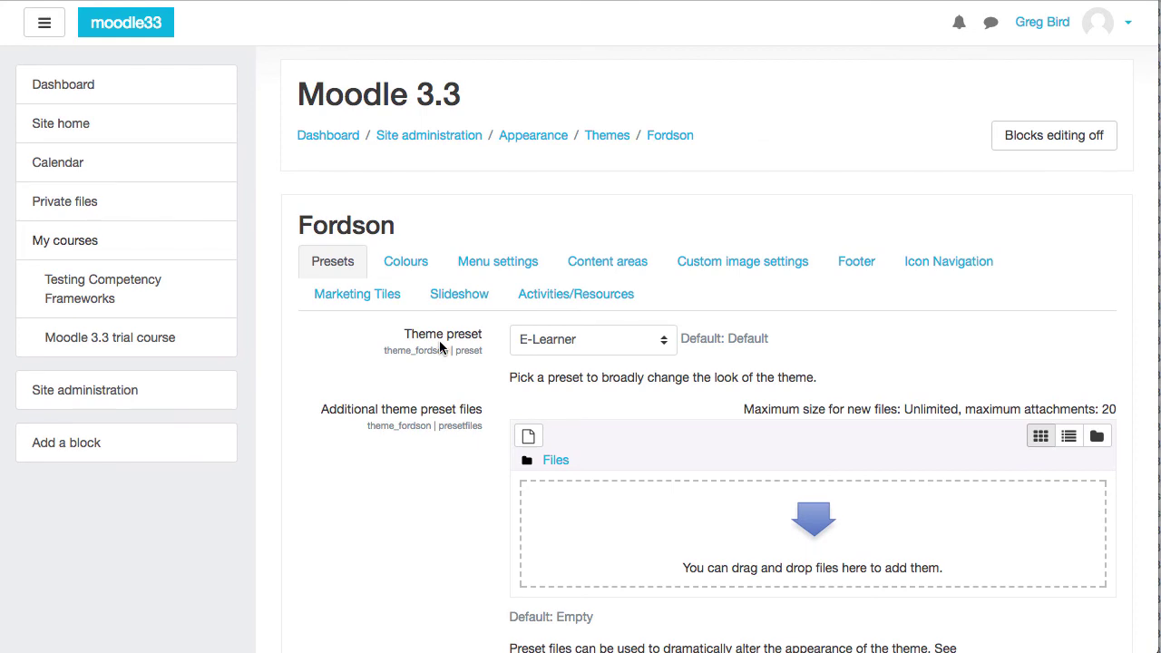
View Fordson's available theme presets, keep E-Learner selected, and look over the rest of the preset settings
scroll(548, 343, "down", 1)
left_click(555, 332)
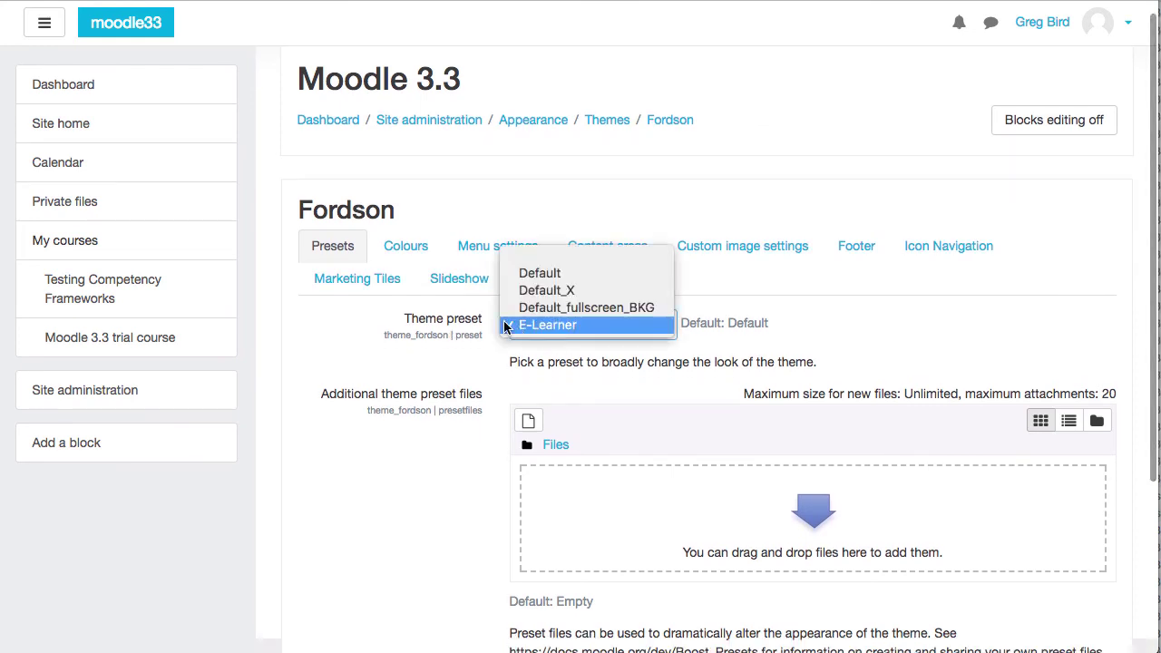
left_click(409, 363)
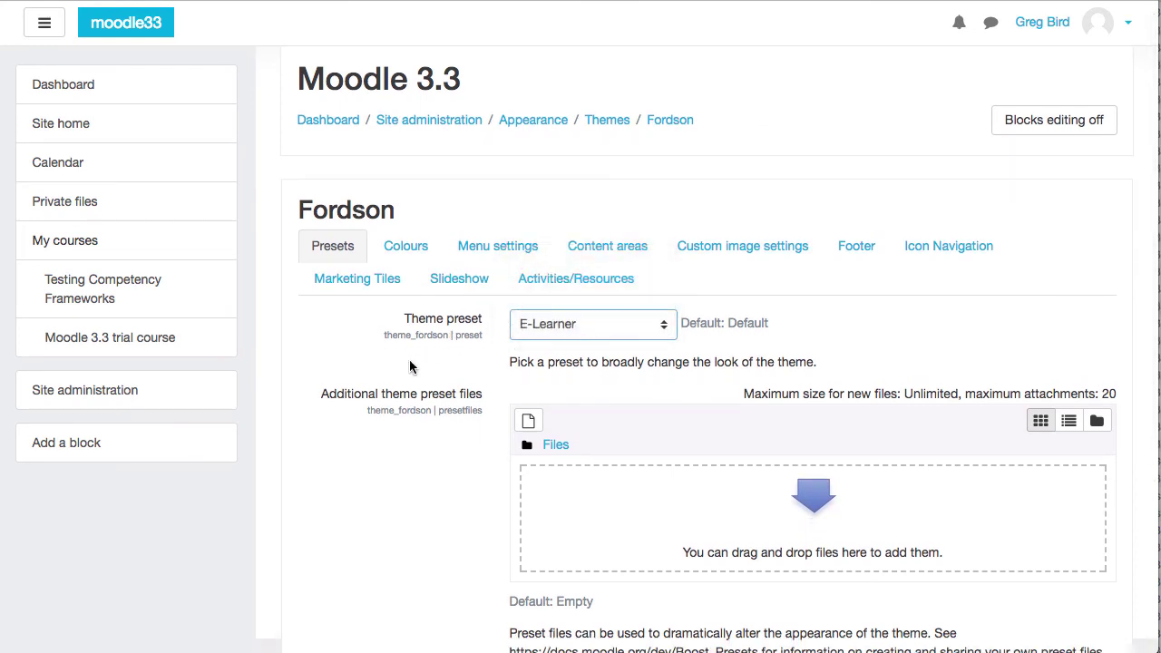
scroll(453, 344, "down", 4)
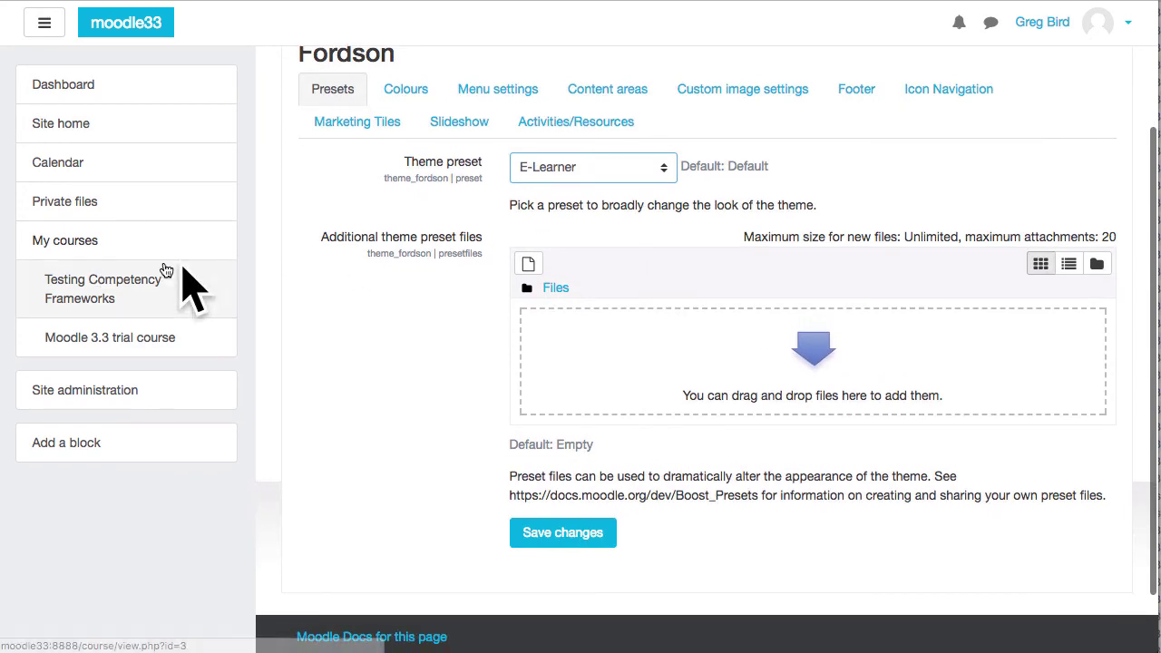
Look over Fordson's colour settings, including the raw initial SCSS field and the brand colour choosers
scroll(456, 254, "up", 4)
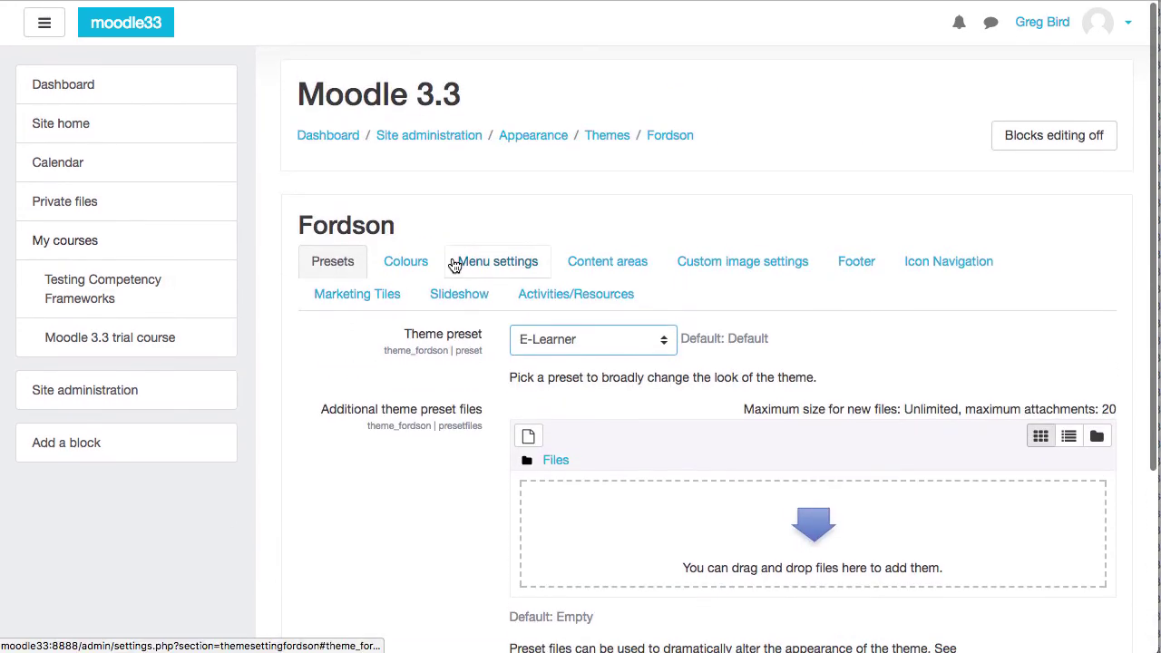
left_click(420, 264)
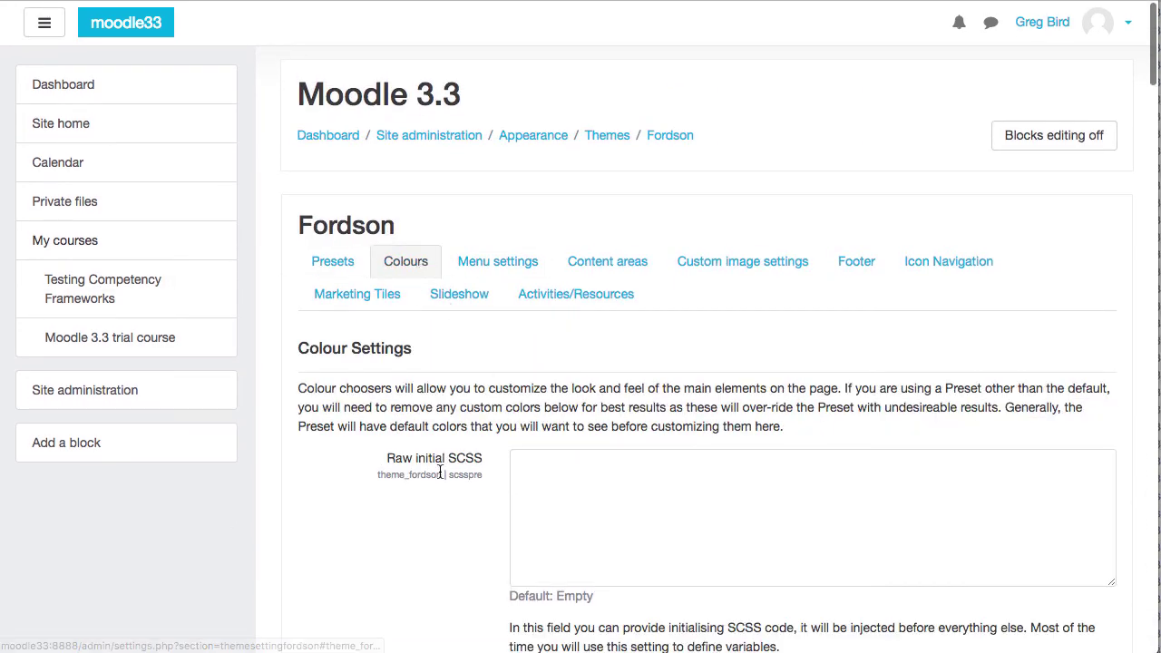
scroll(440, 472, "down", 10)
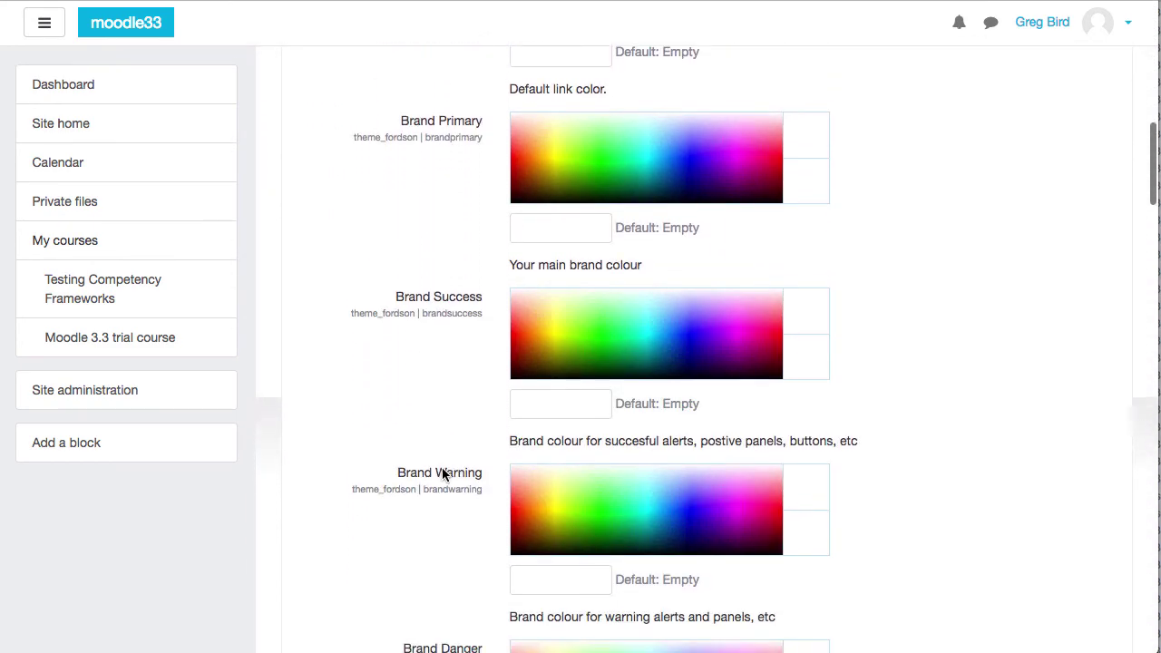
scroll(444, 474, "up", 10)
Look through Fordson's menu, content area, custom image, footer and icon navigation settings in turn
left_click(506, 265)
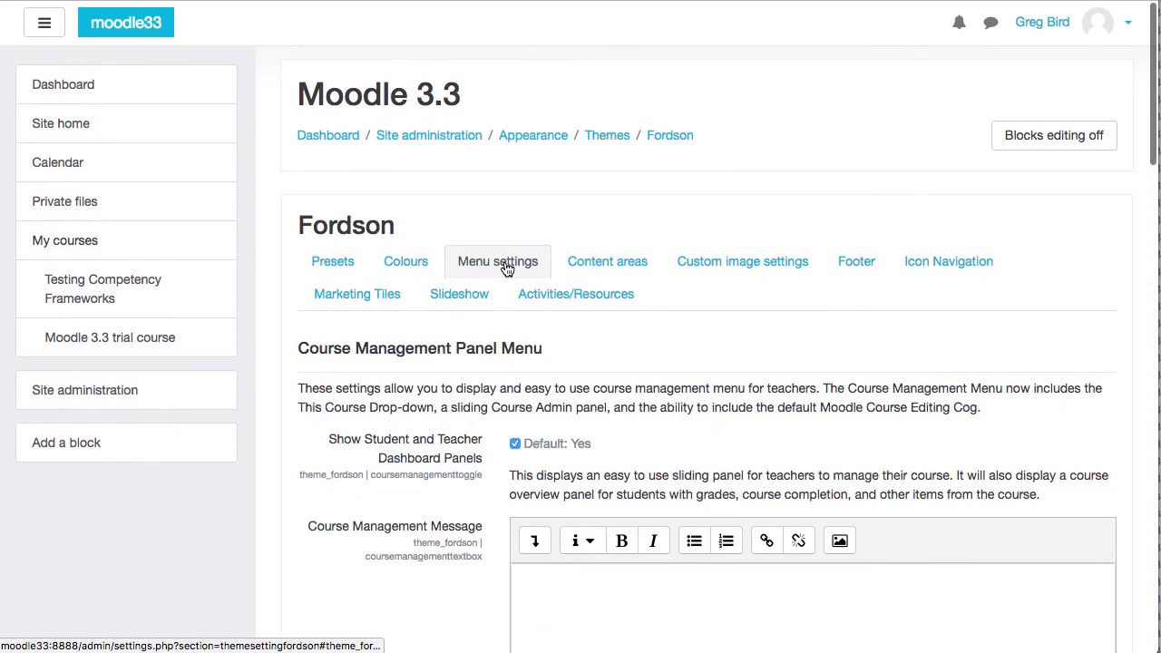
left_click(613, 272)
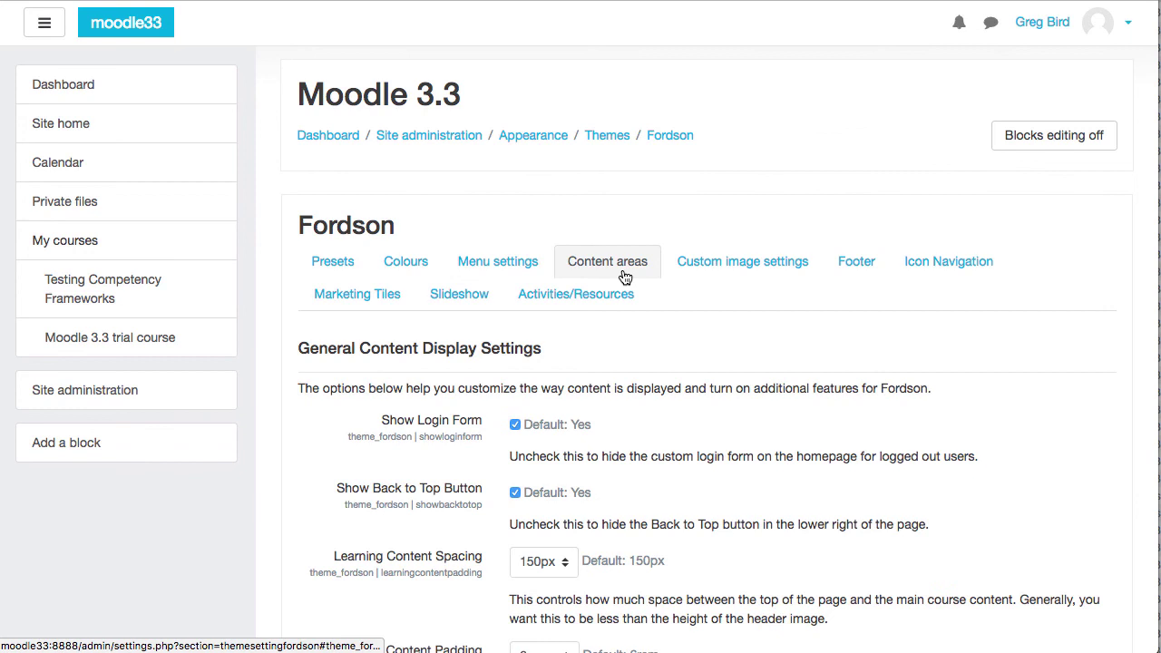
left_click(711, 271)
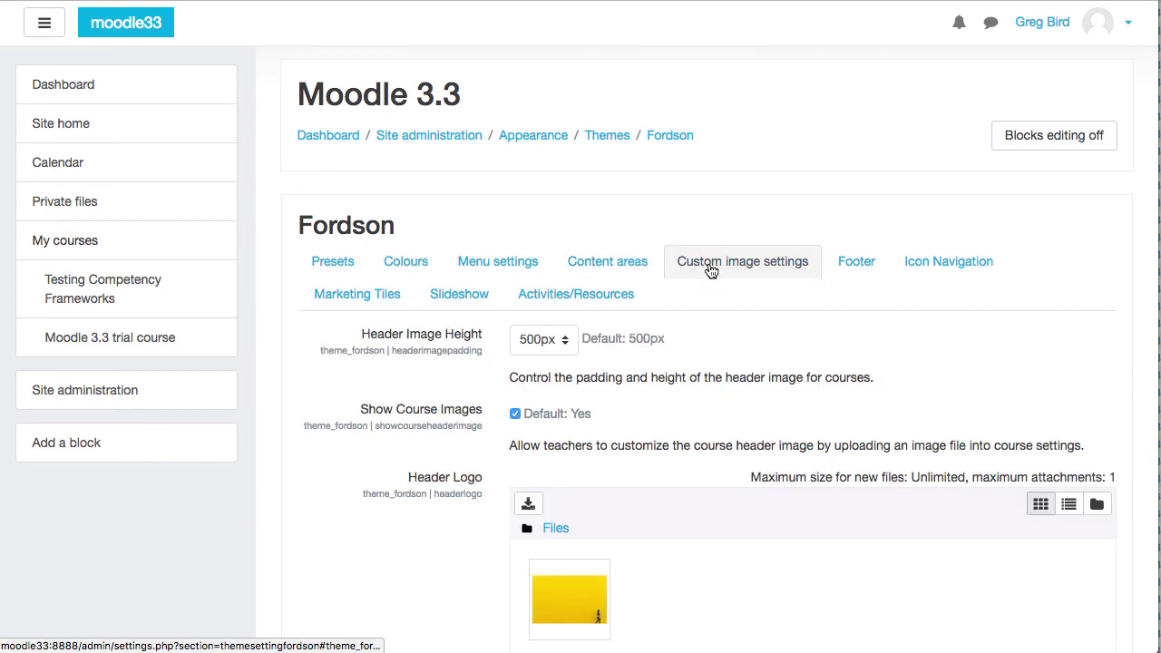
left_click(843, 265)
left_click(948, 265)
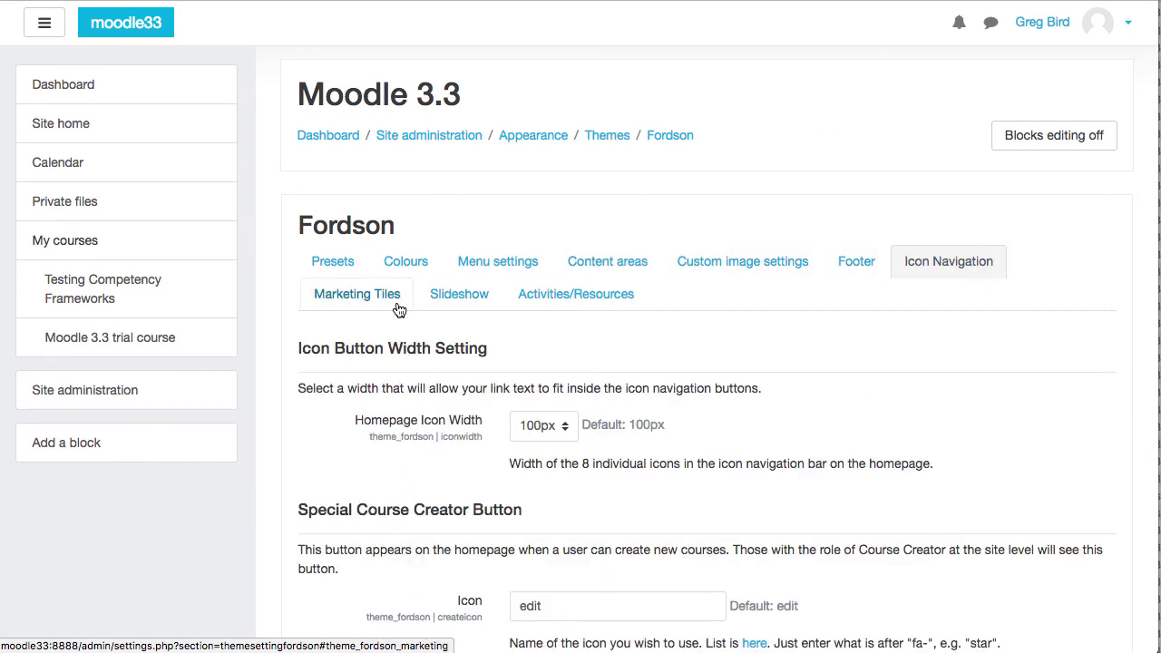